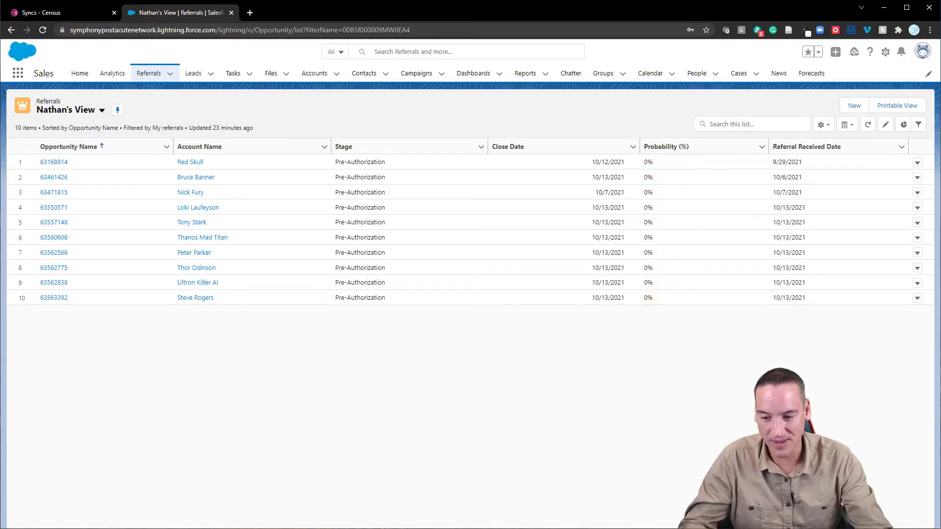
Switch to DBeaver and examine the source definition of the census_referral_probabilities view, especially its join on referral id
key("alt+Tab")
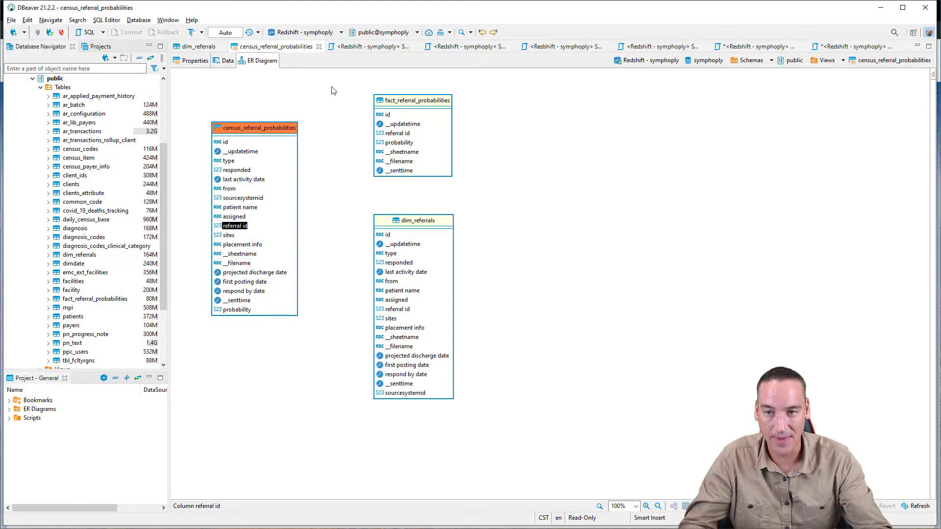
left_click(195, 61)
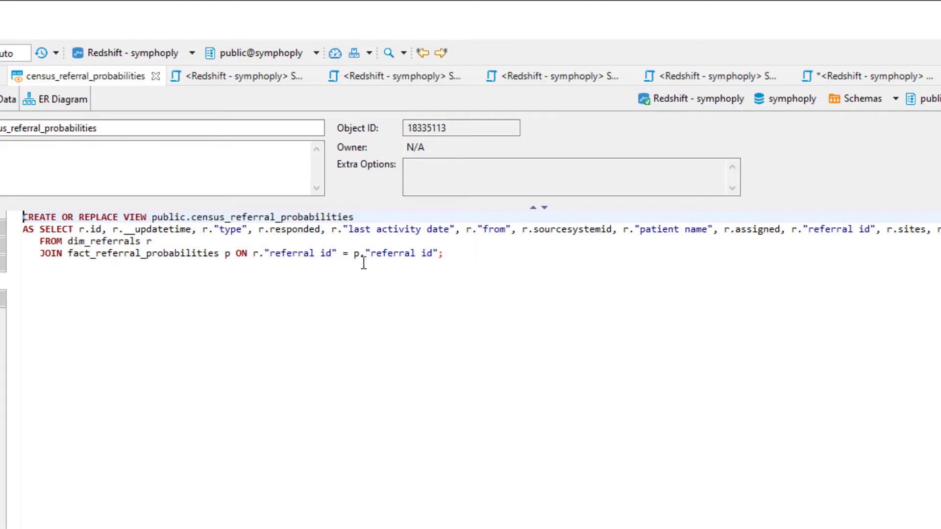
left_click_drag(254, 253, 359, 258)
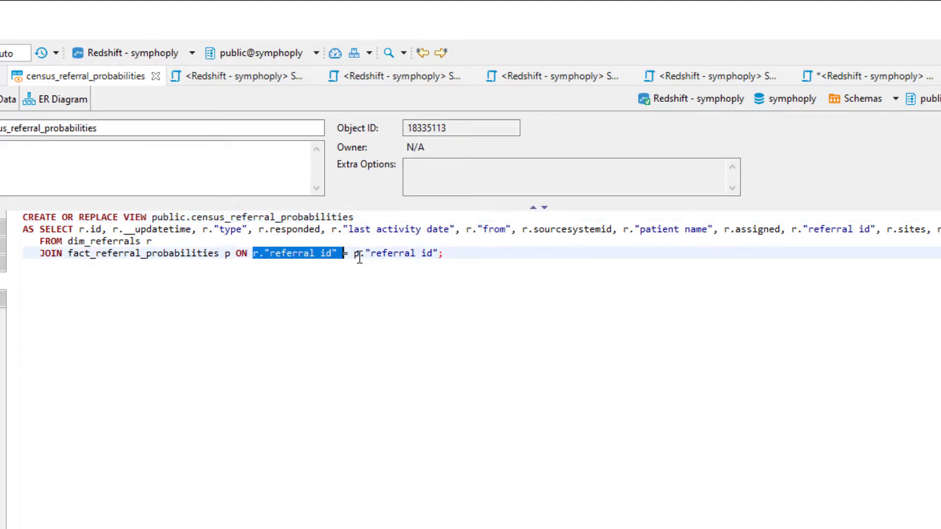
left_click(360, 258)
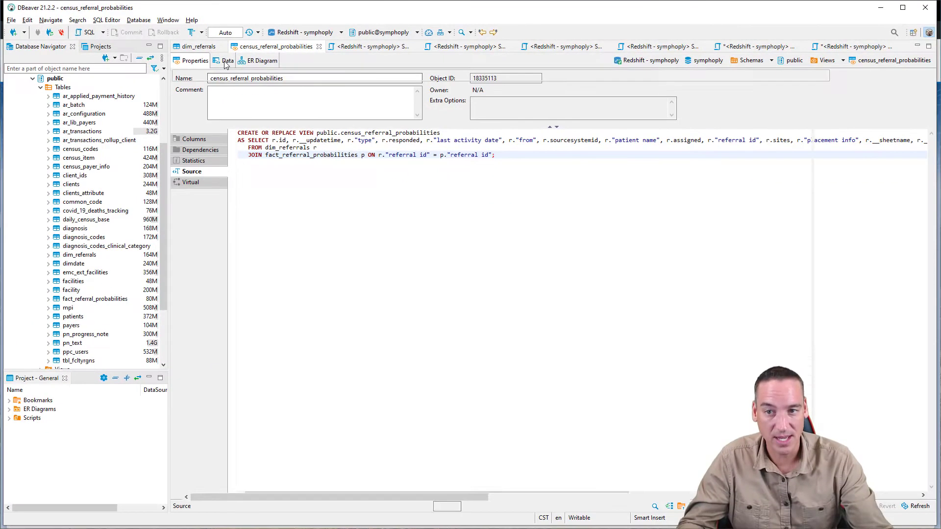
Examine the data of the census_referral_probabilities view through to the probability column, and return to the Salesforce referrals list in the browser
left_click(197, 66)
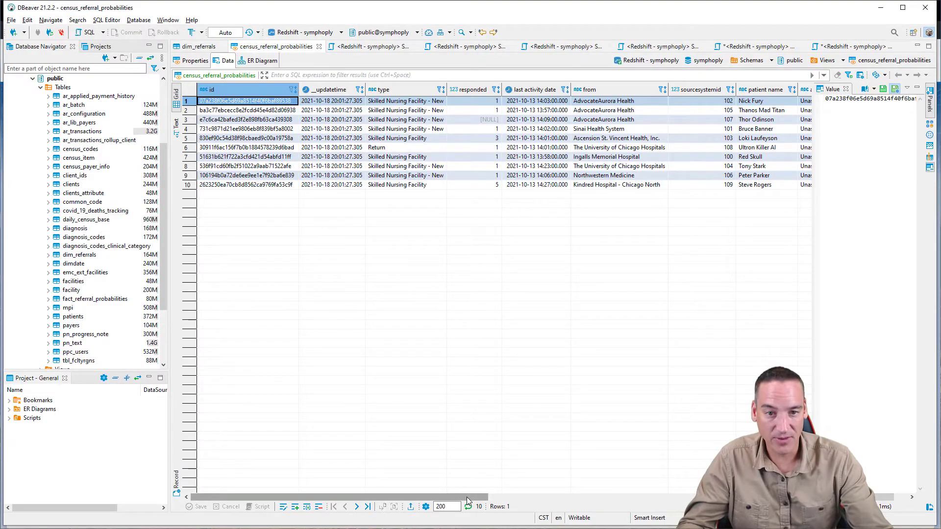
left_click_drag(467, 496, 882, 497)
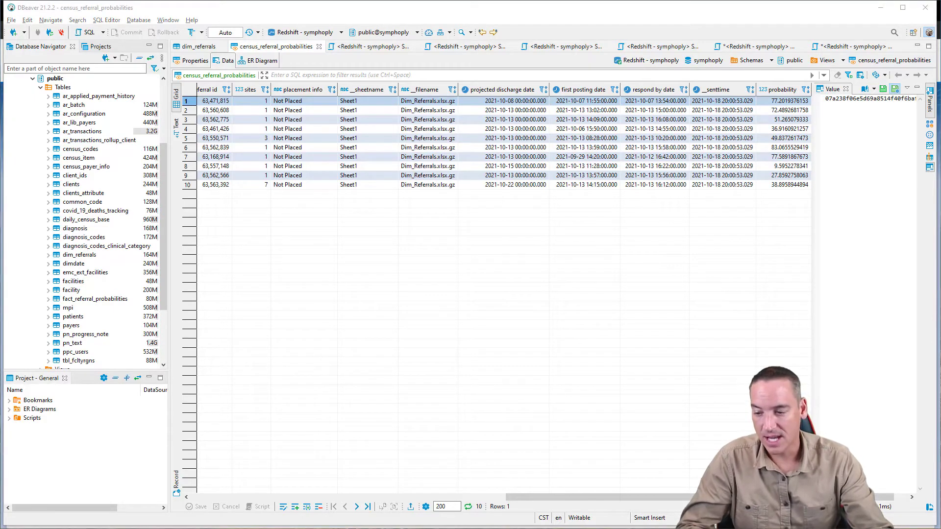
key("alt+Tab")
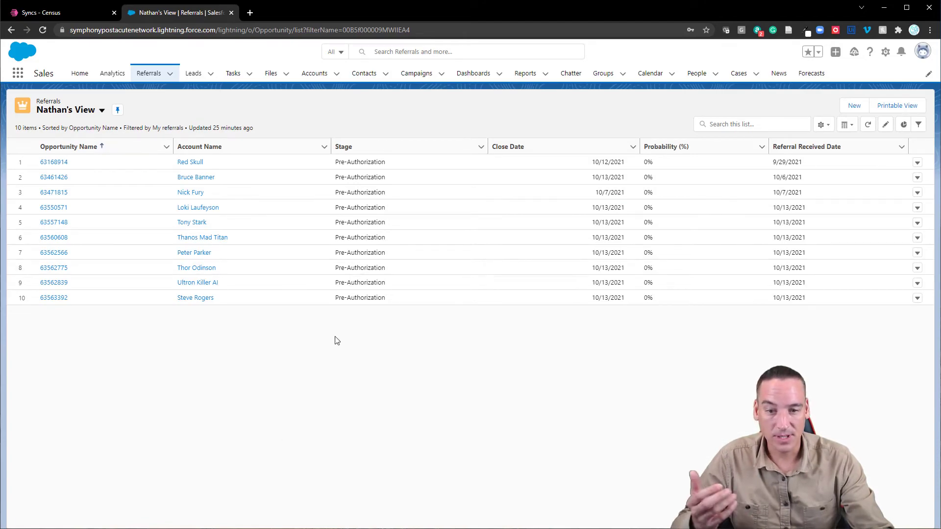
Switch to Census and start a new sync with Redshift - db as the source connection
left_click(72, 13)
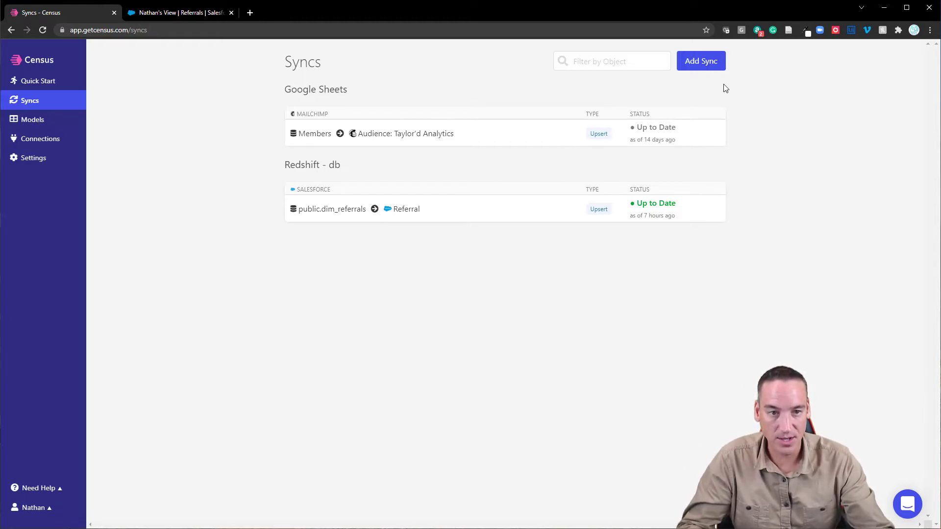
left_click(697, 68)
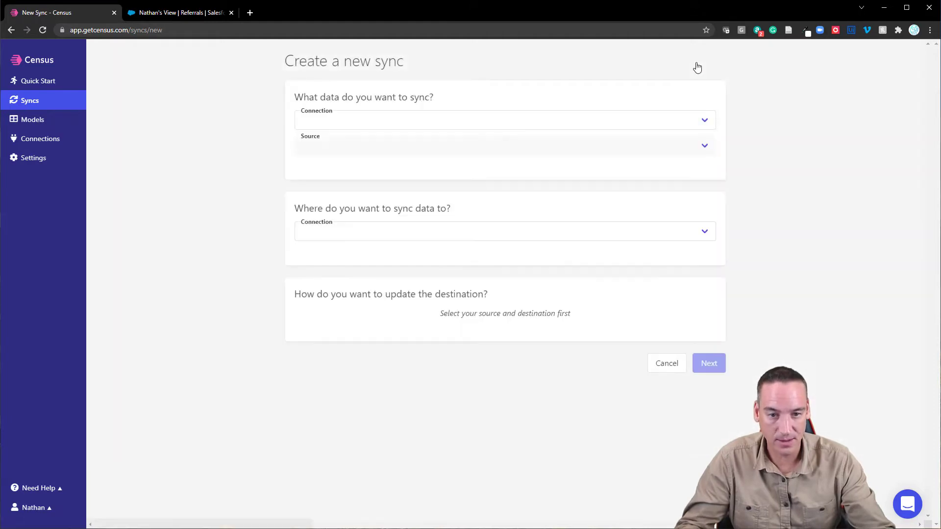
left_click(706, 126)
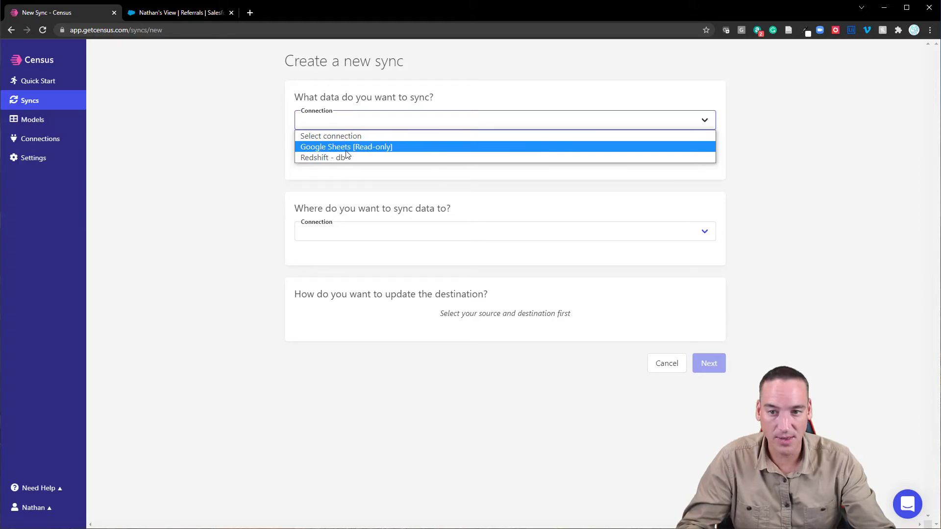
left_click(334, 157)
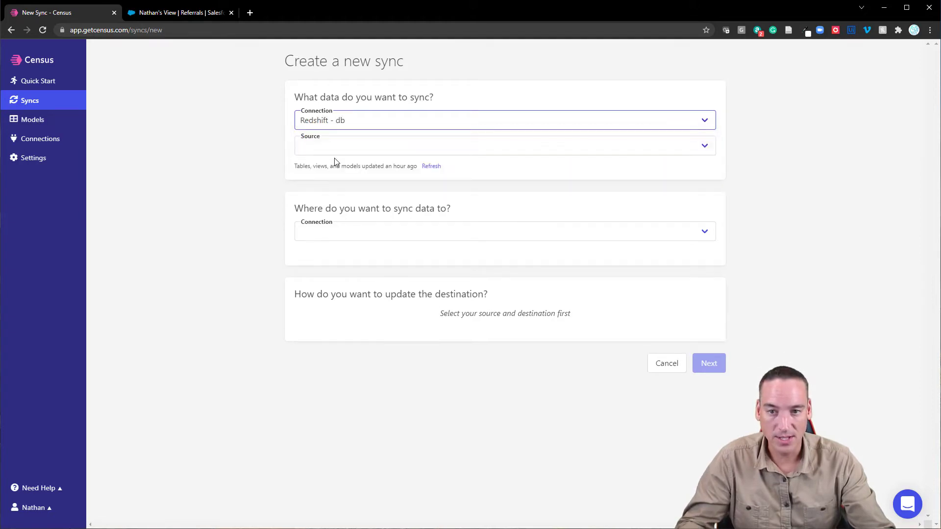
Set the sync source to Warehouse Table/View, with schema public and table census_referral_probabilities
left_click(617, 150)
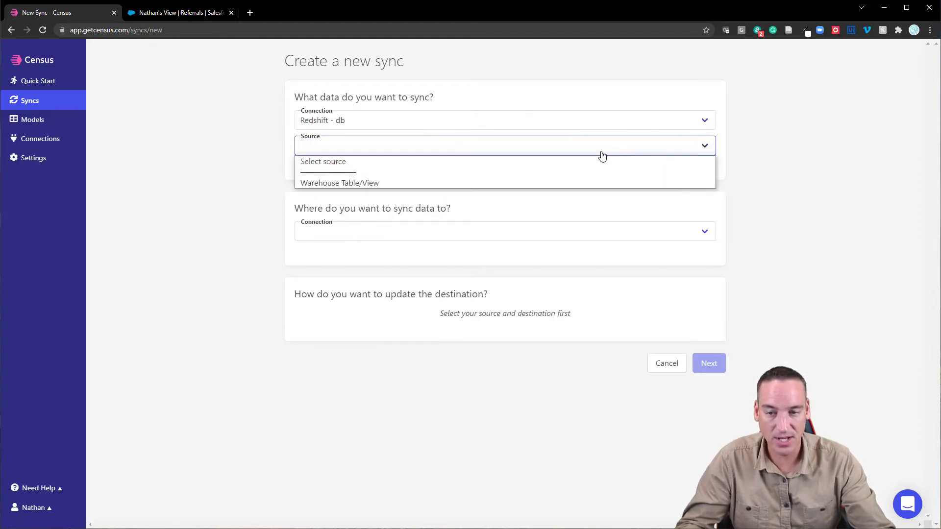
left_click(374, 184)
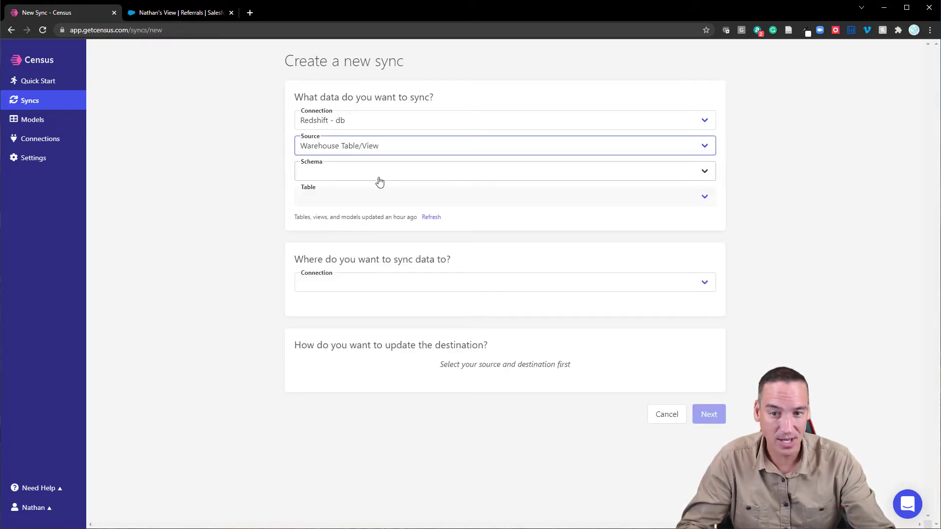
left_click(381, 175)
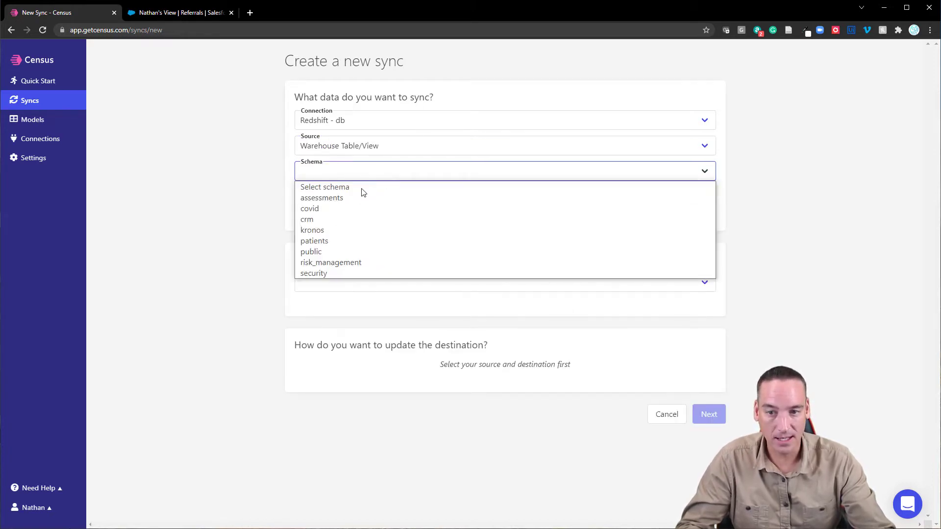
left_click(342, 251)
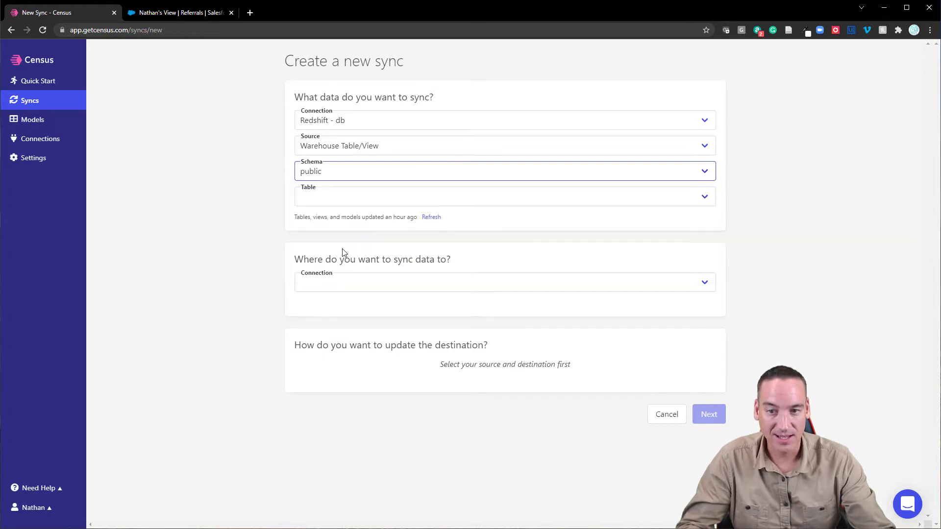
left_click(419, 202)
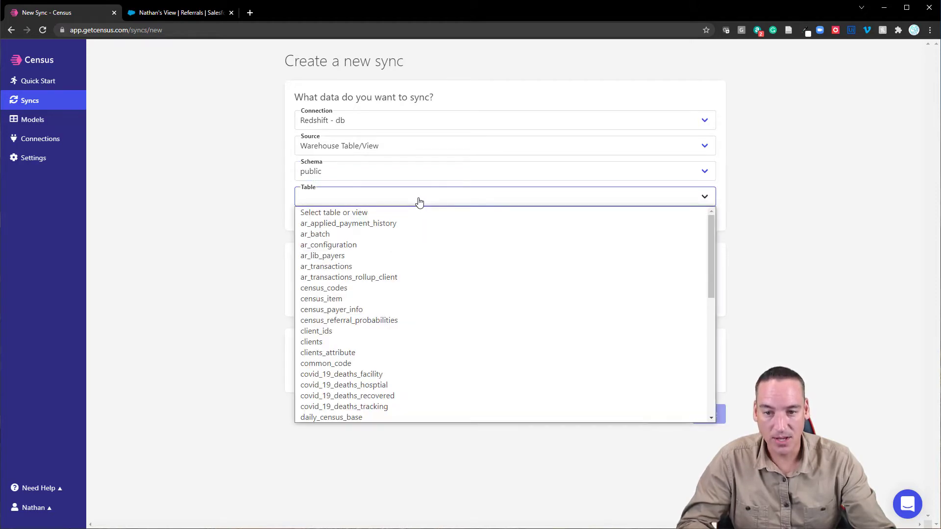
left_click(353, 321)
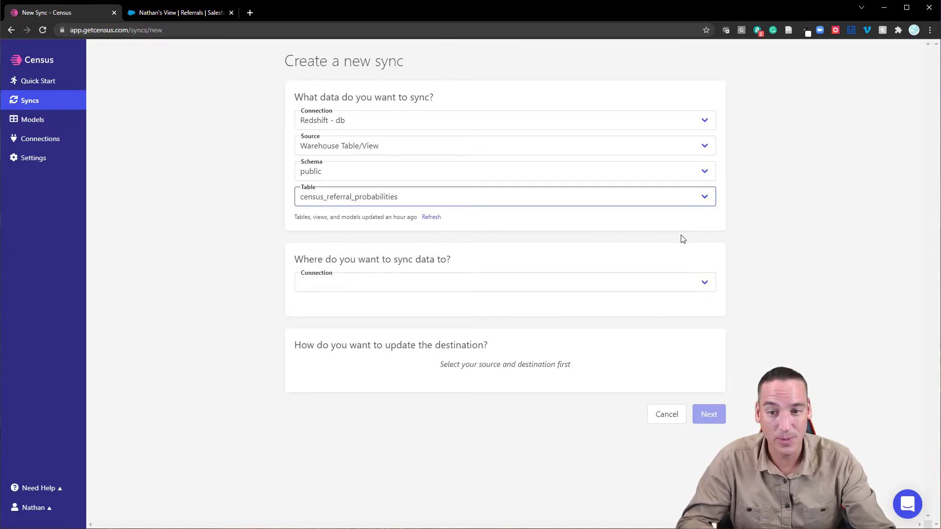
Set the sync destination to the Salesforce connection and its Referral object
left_click(664, 287)
left_click(373, 320)
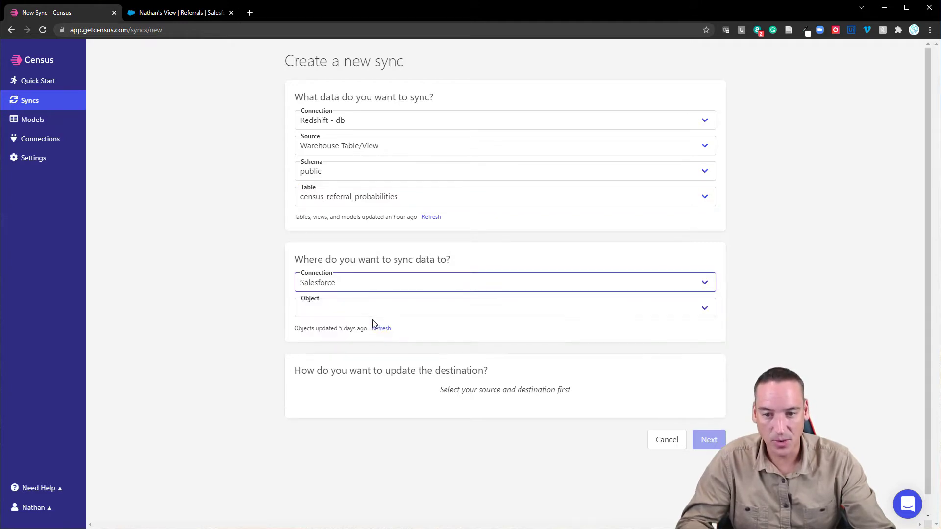
left_click(577, 314)
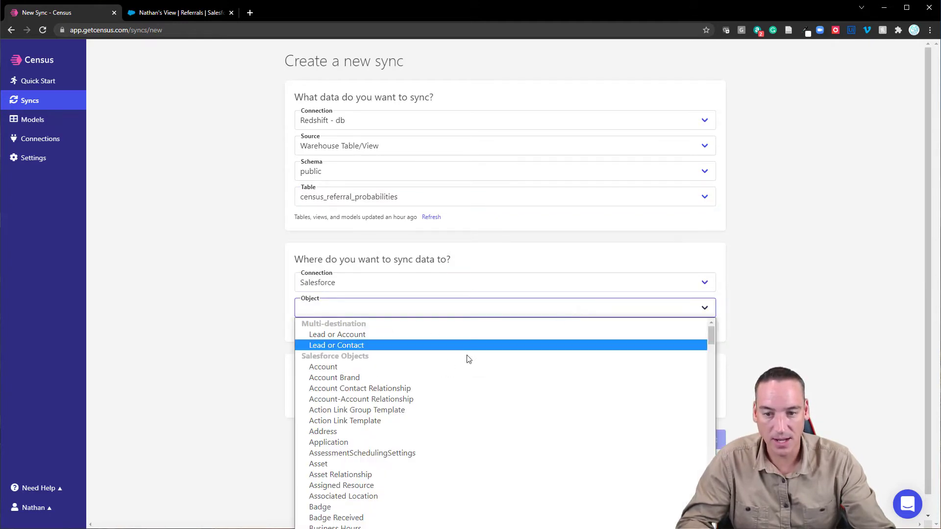
scroll(422, 382, "down", 20)
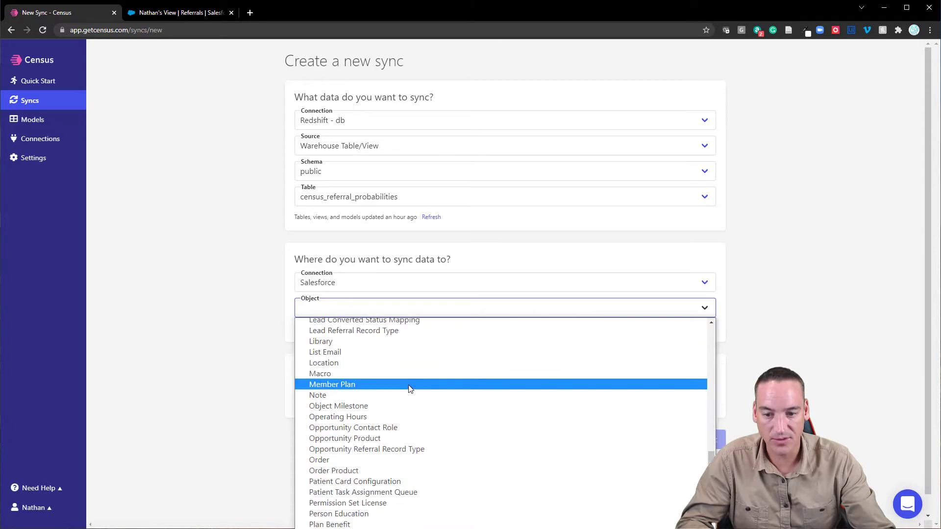
scroll(407, 387, "down", 4)
scroll(399, 382, "down", 2)
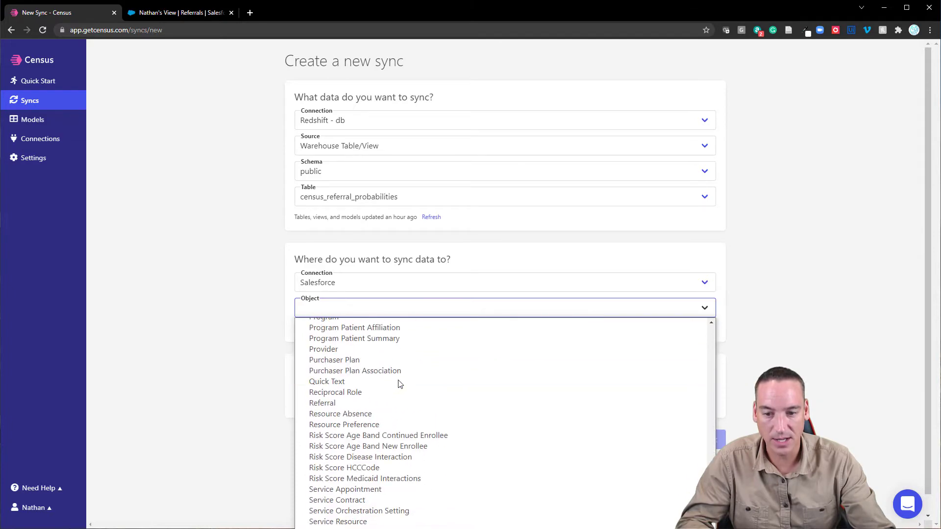
left_click(374, 402)
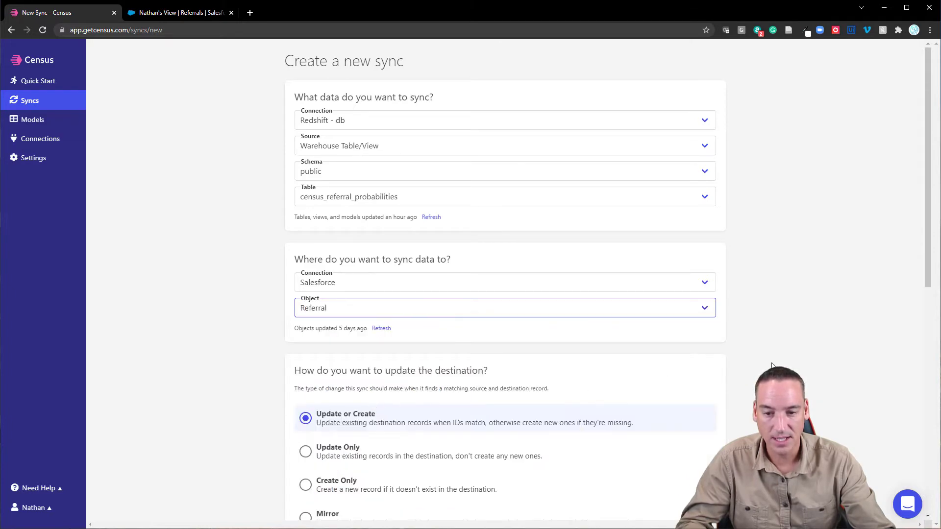
Set the sync behavior to Update Only and use referral id as the source identifier matched to the Referral Name
scroll(772, 365, "down", 1)
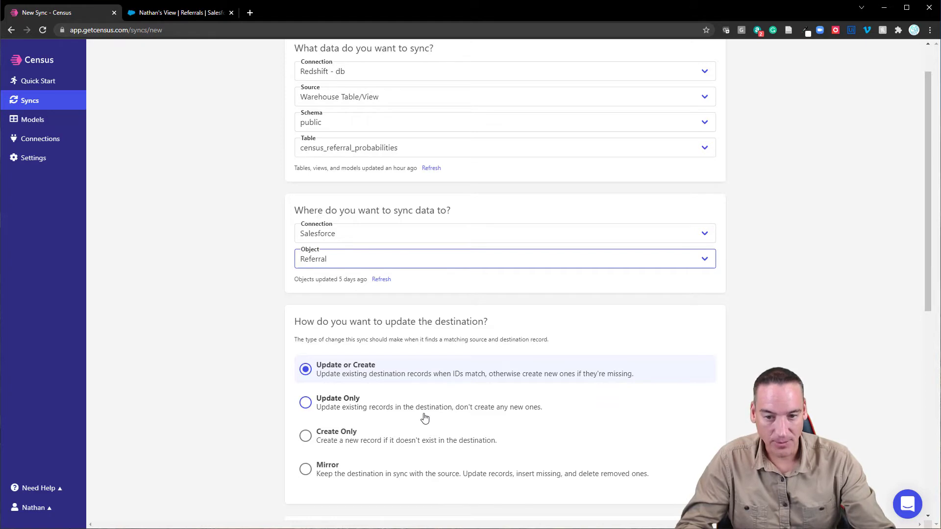
left_click(305, 405)
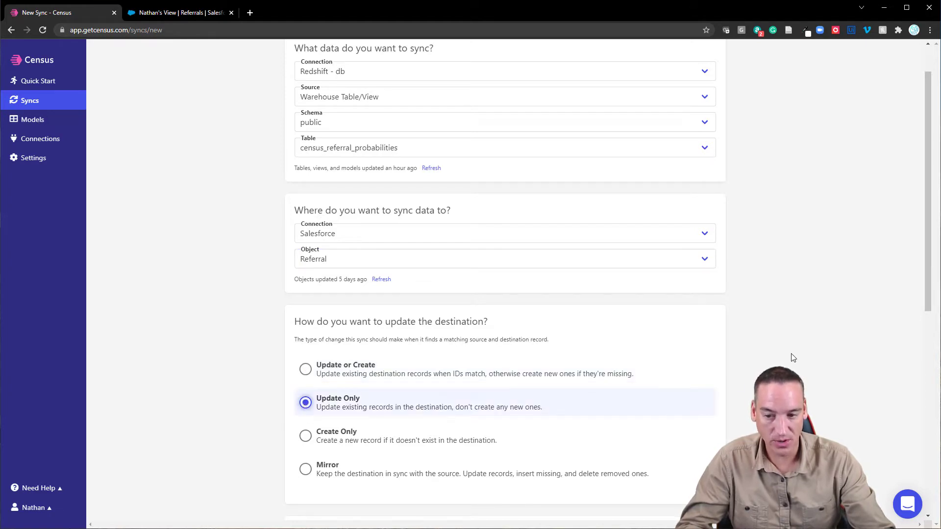
scroll(787, 322, "down", 1)
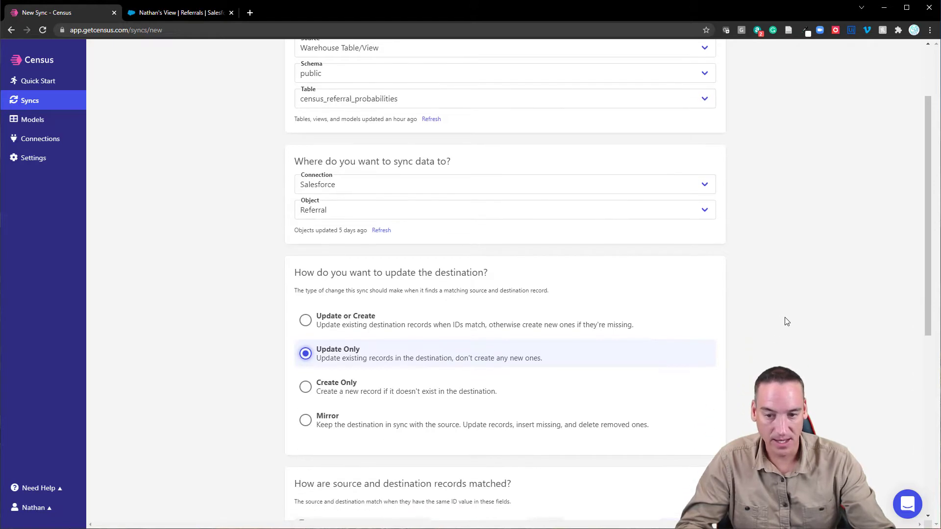
scroll(787, 322, "down", 2)
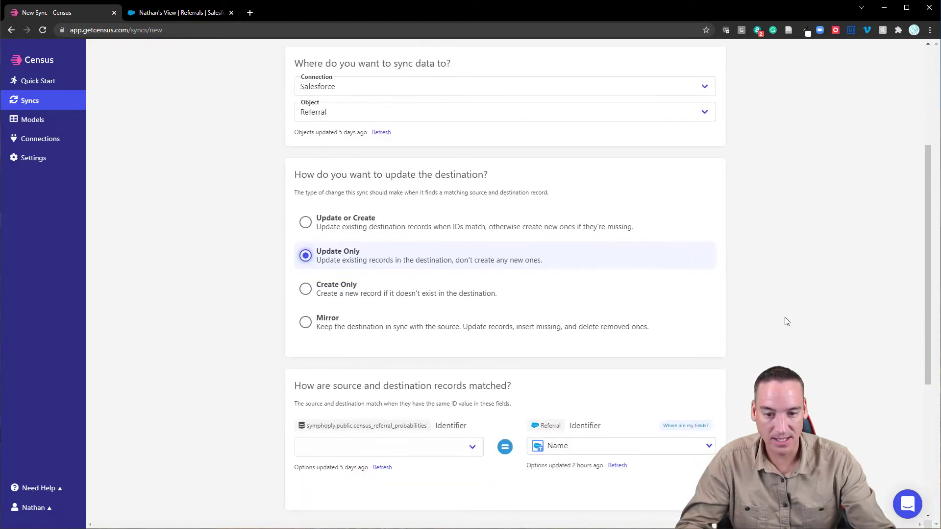
scroll(786, 319, "down", 1)
left_click(470, 403)
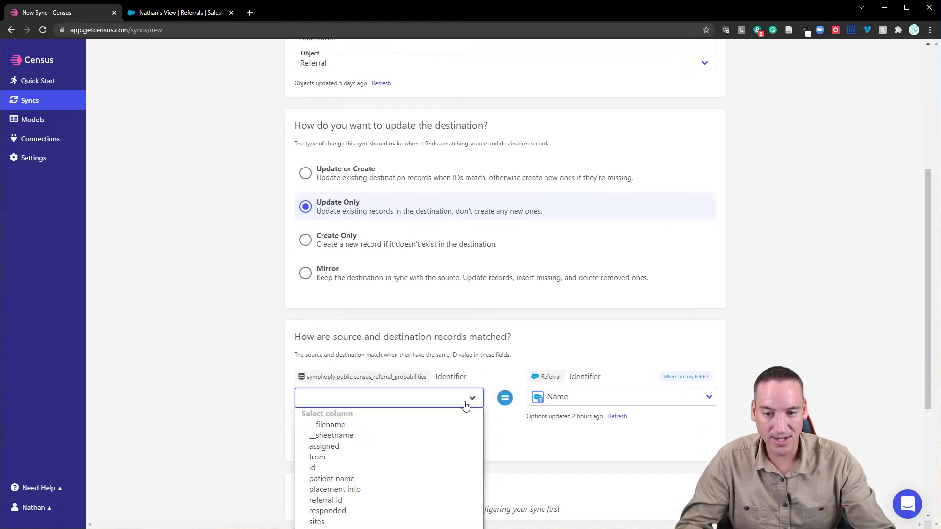
left_click(369, 498)
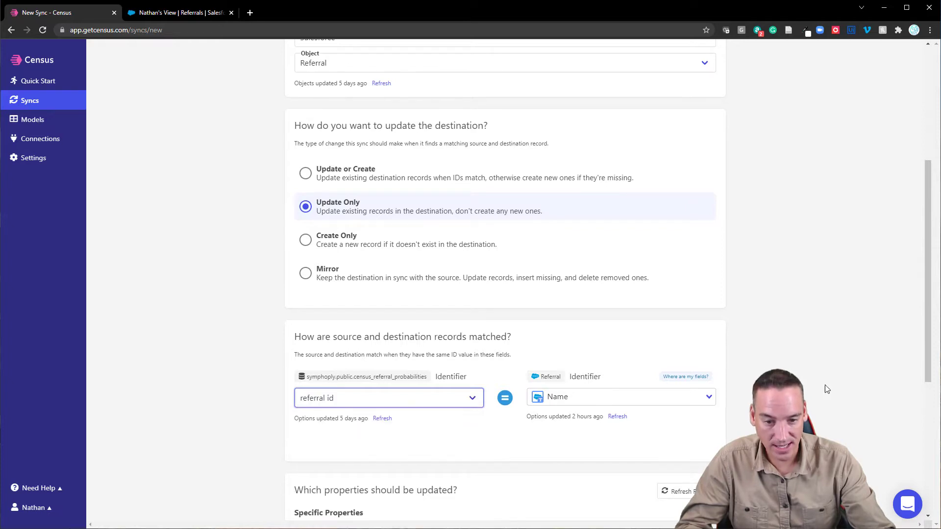
Add a mapping from the probability column to the Salesforce Probability (%) field
scroll(812, 328, "down", 1)
scroll(810, 323, "down", 3)
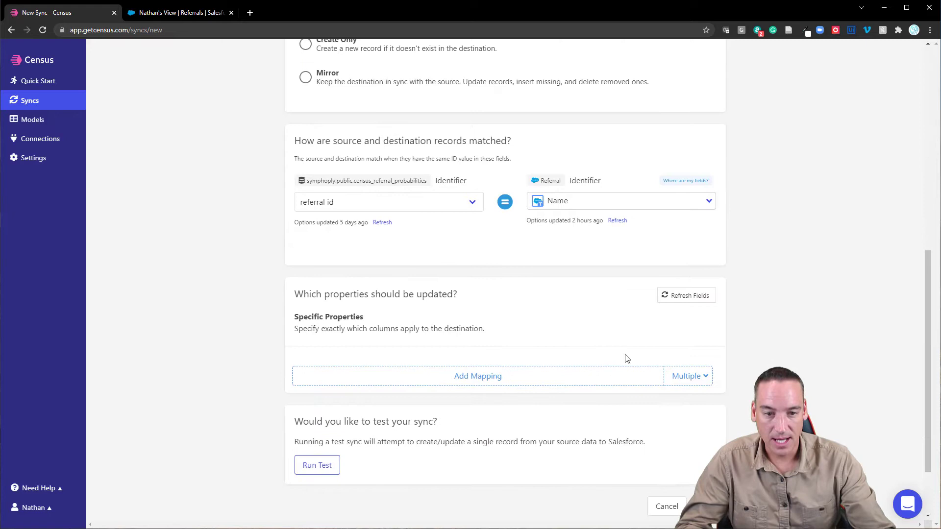
left_click(500, 376)
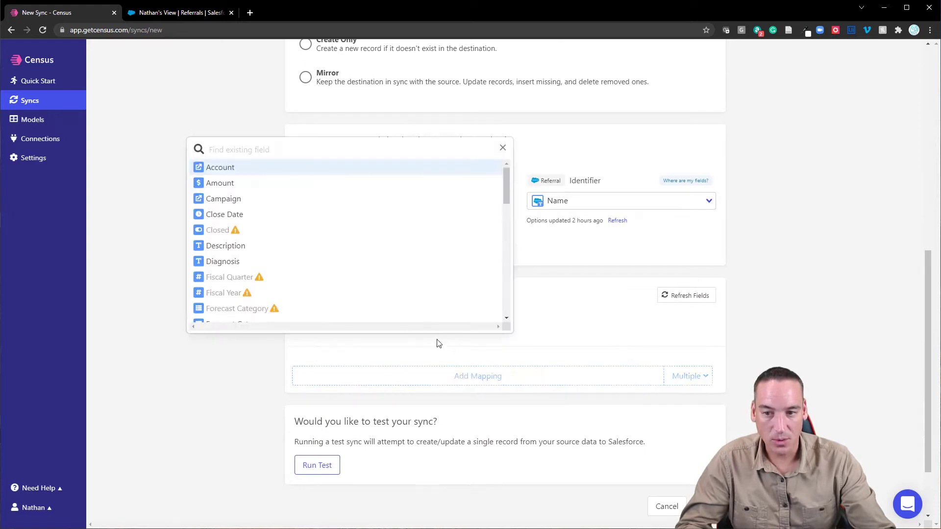
scroll(357, 250, "down", 5)
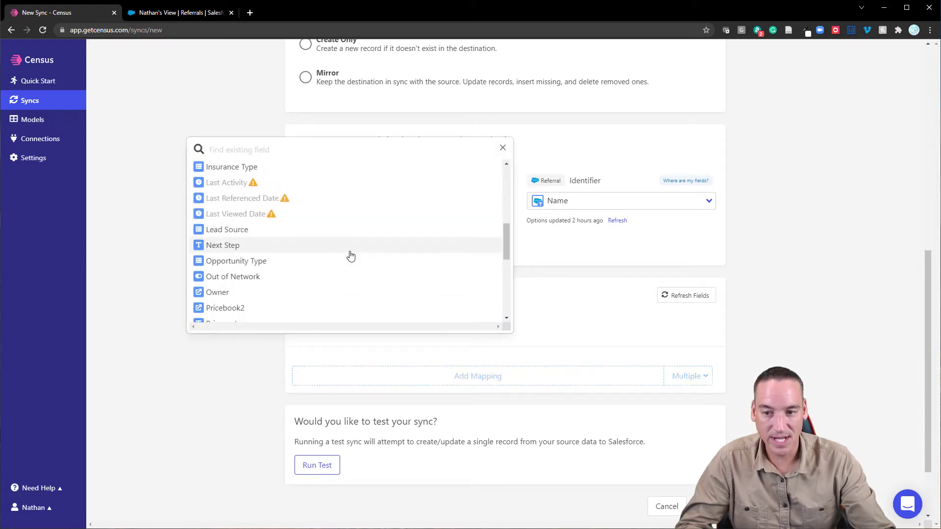
scroll(325, 257, "down", 3)
left_click(247, 267)
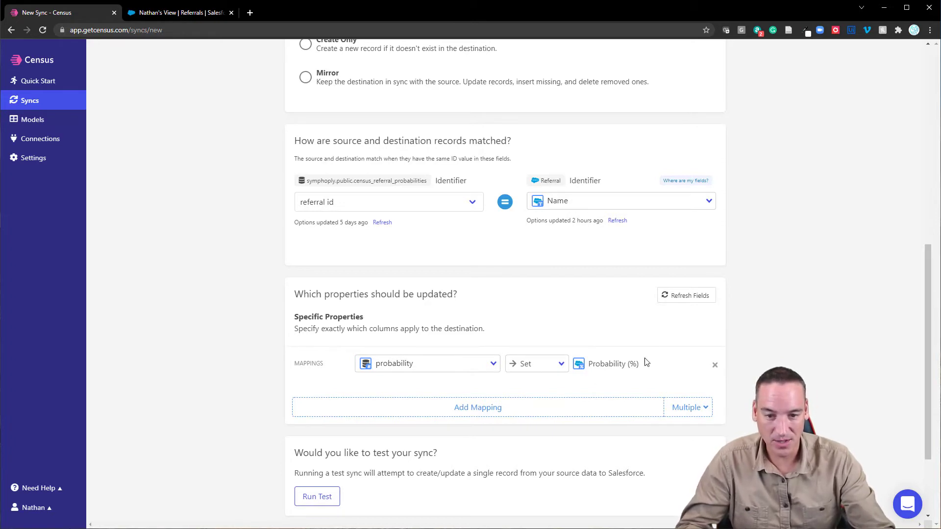
Review the update options available for the probability mapping and close them without choosing a different one
left_click(560, 371)
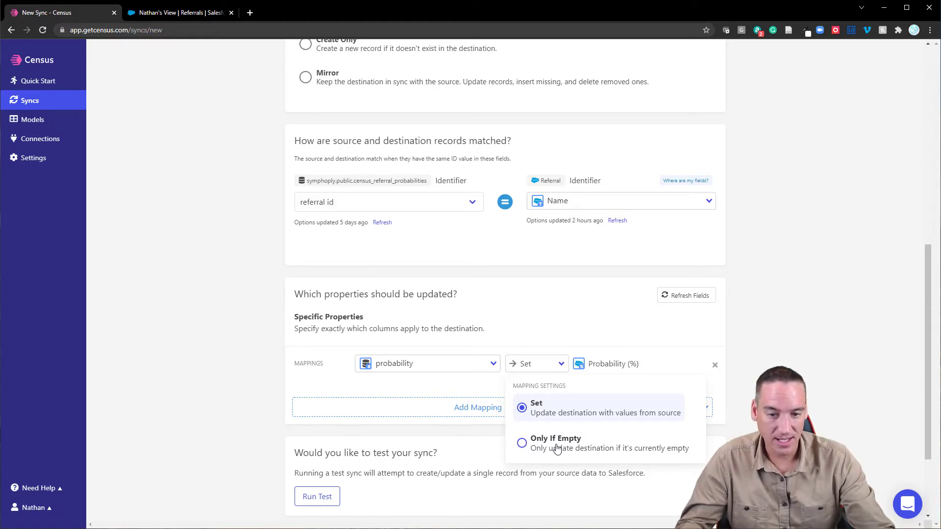
left_click(641, 421)
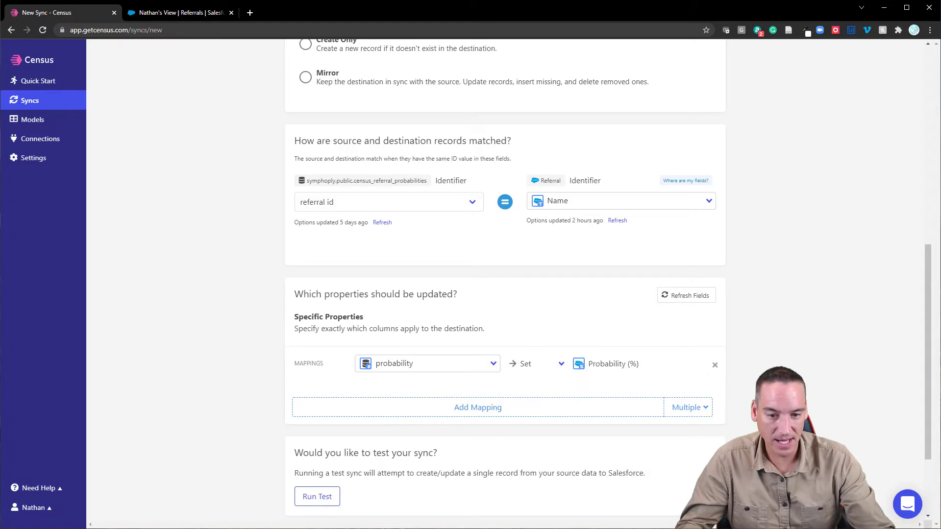
scroll(505, 275, "down", 3)
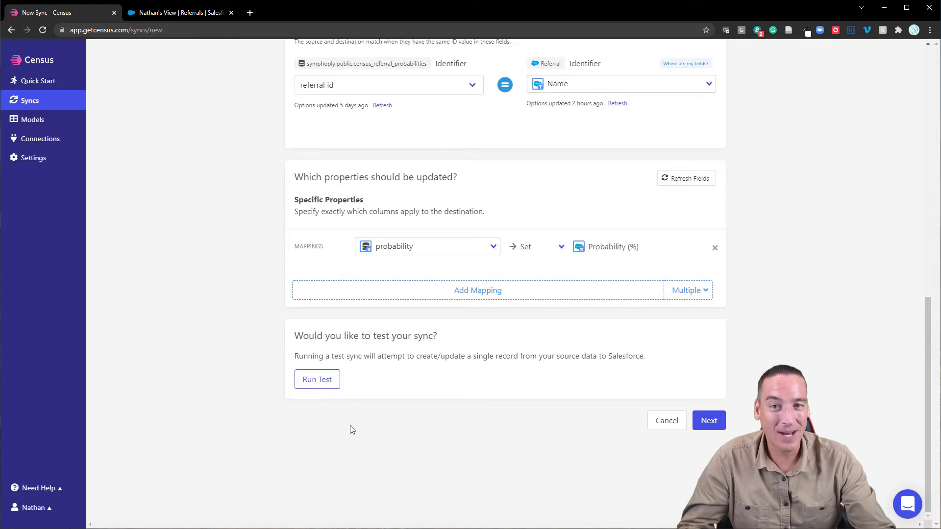
Run a test of the sync and compare the data sent with the test record's Probability (%) in the refreshed Salesforce referral list
left_click(328, 382)
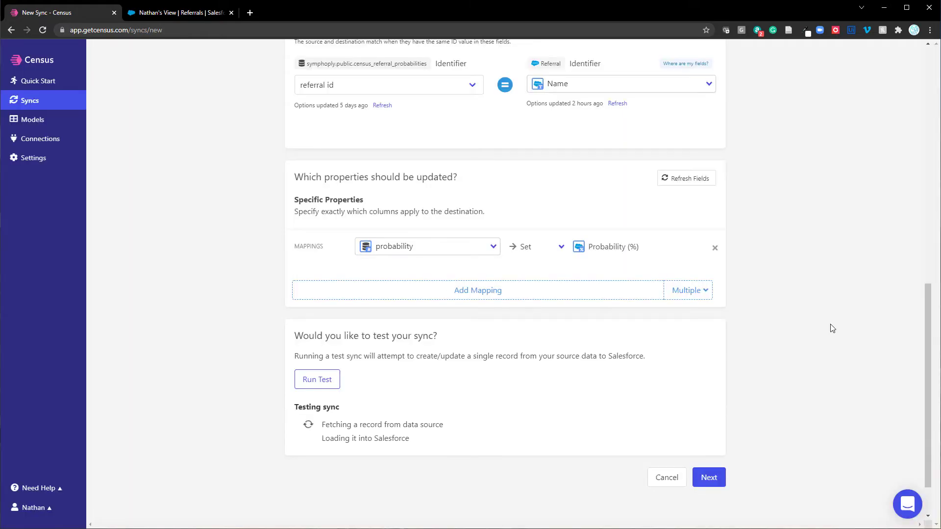
scroll(828, 328, "down", 1)
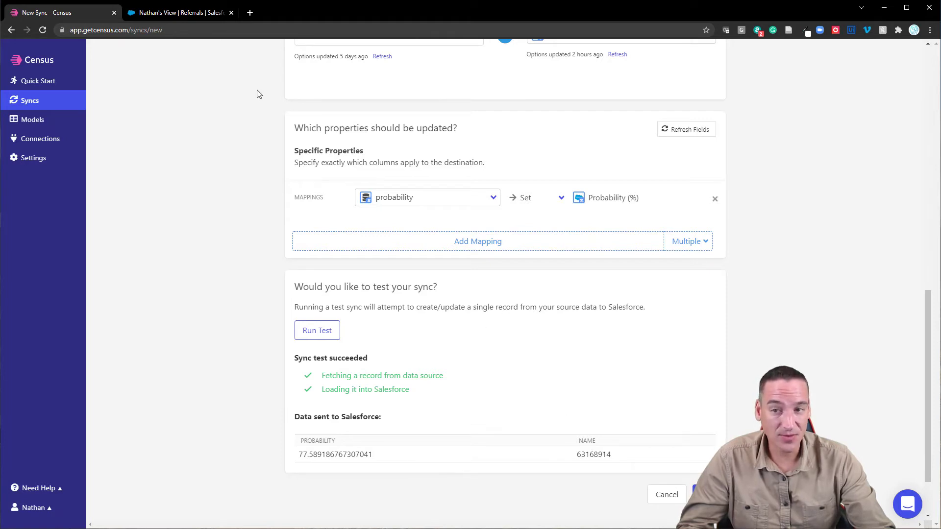
left_click(198, 14)
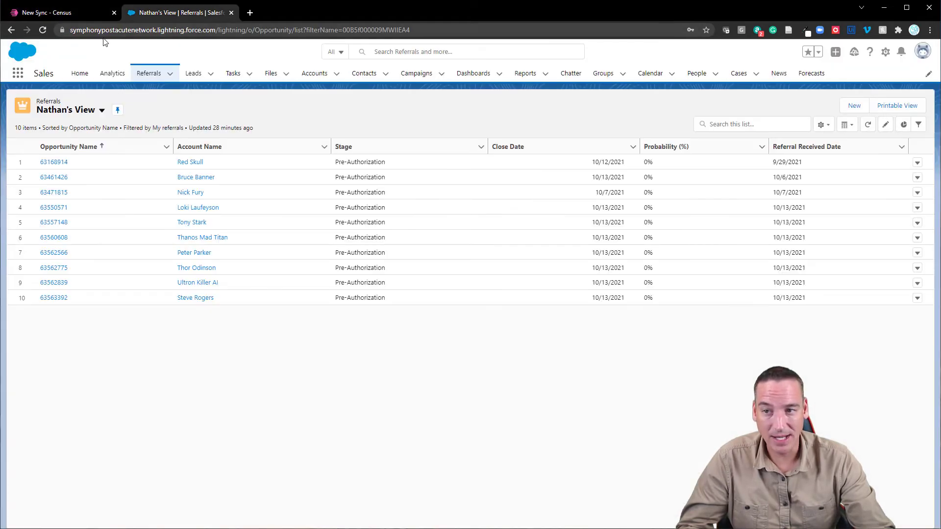
left_click(43, 30)
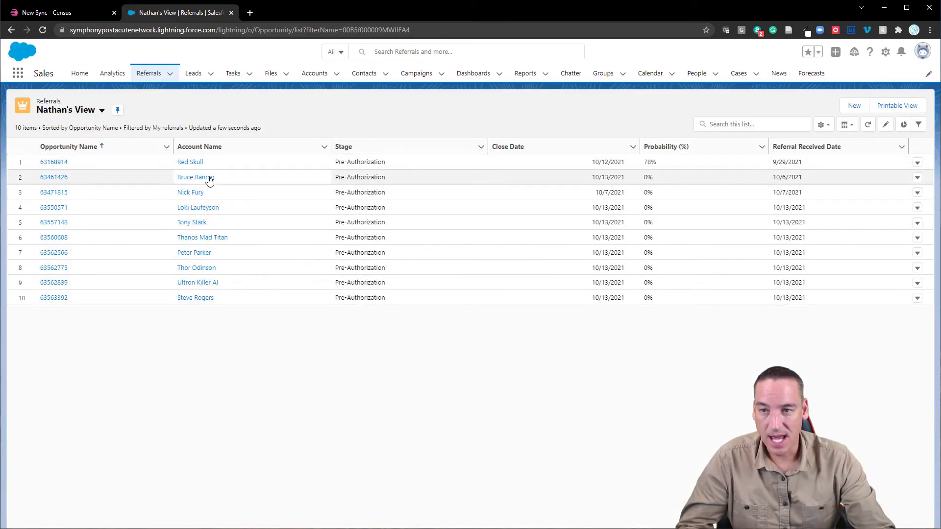
left_click(84, 13)
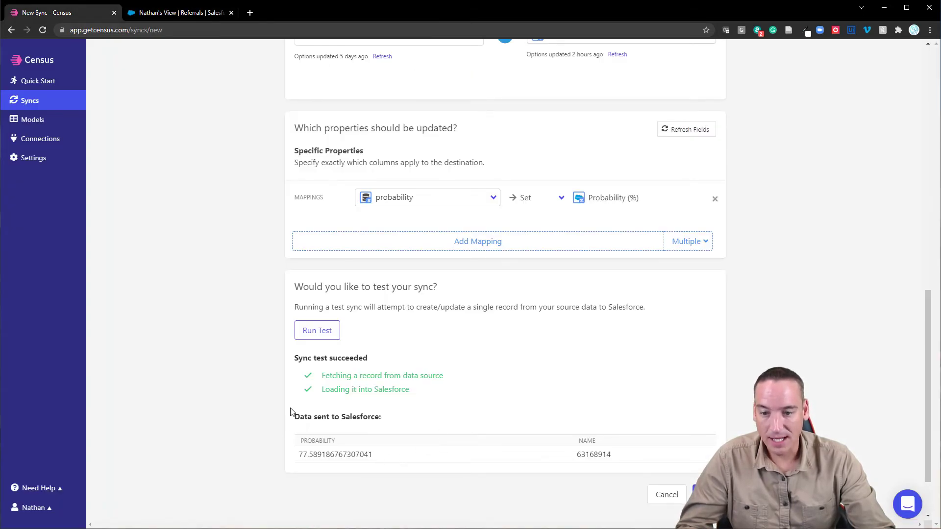
left_click(169, 14)
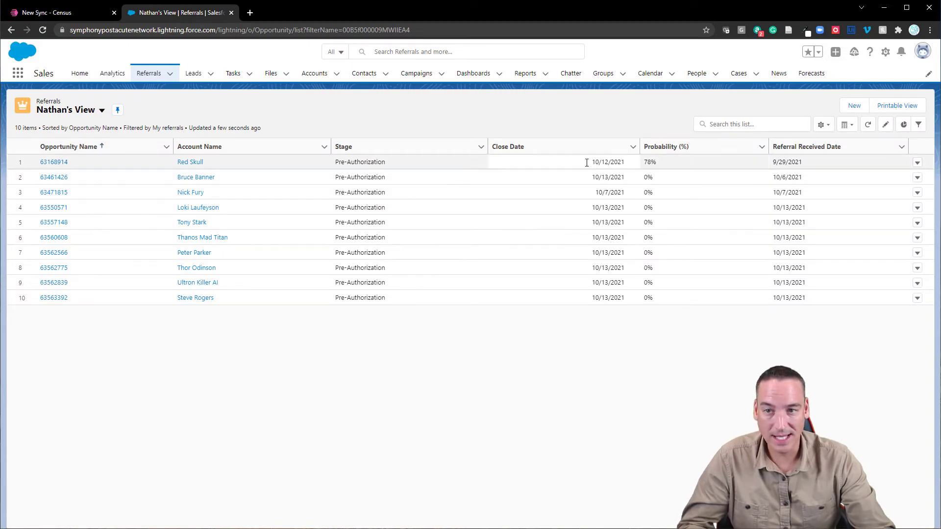
Switch back to Census, create the sync with an immediate run enabled, and open the details of its last update
left_click(46, 13)
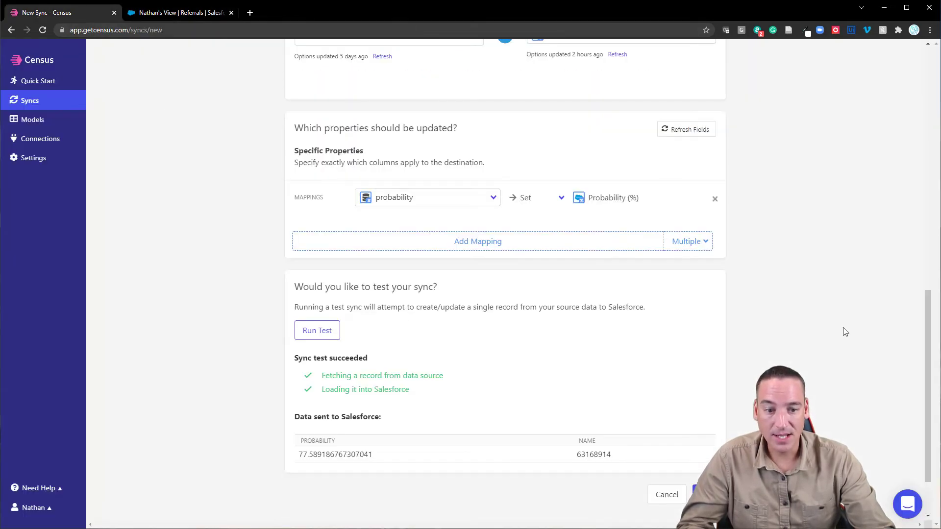
scroll(842, 330, "down", 2)
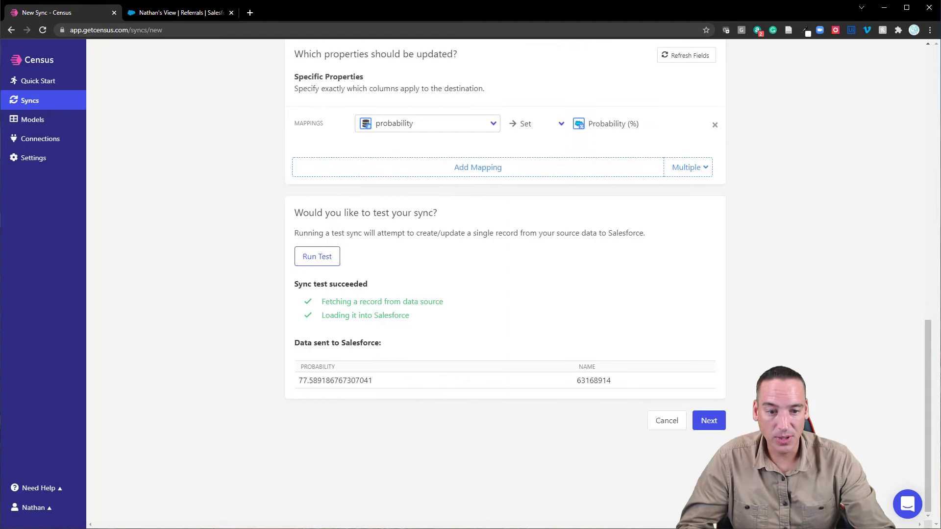
left_click(709, 420)
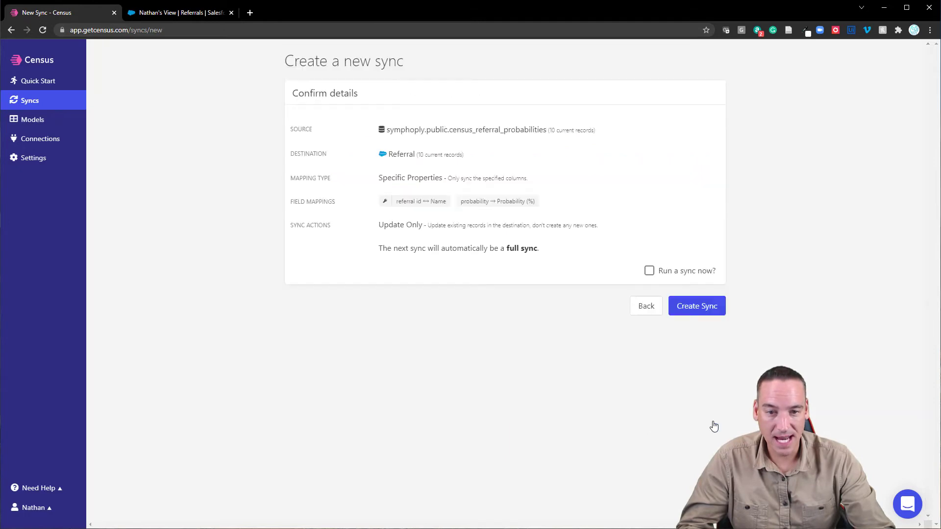
left_click(648, 274)
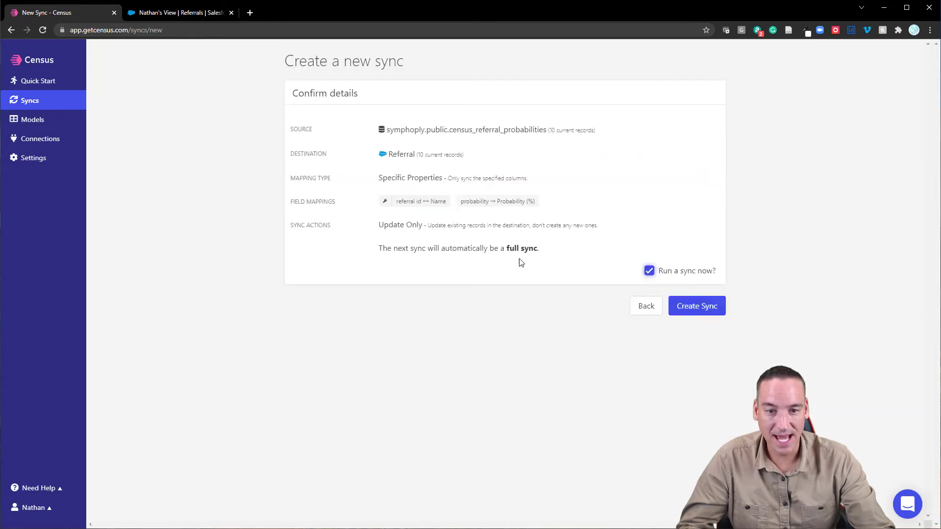
left_click(706, 306)
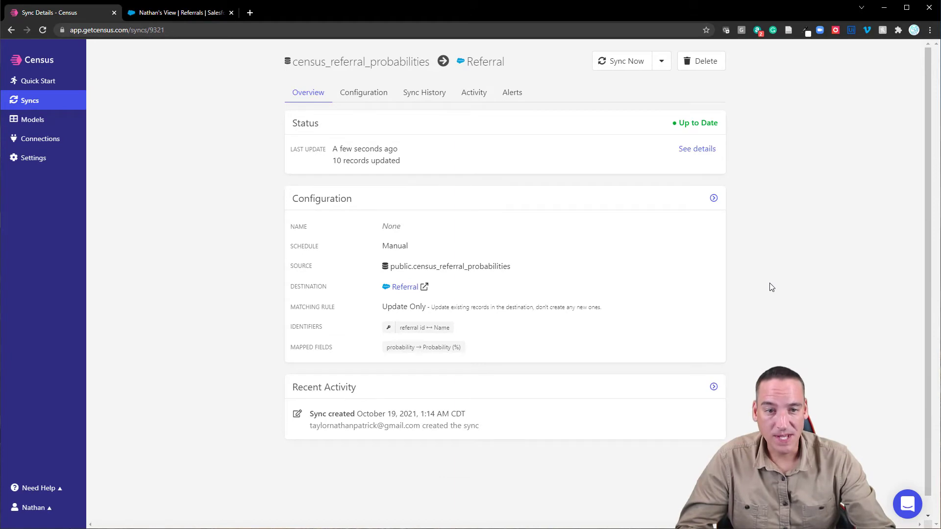
left_click(692, 151)
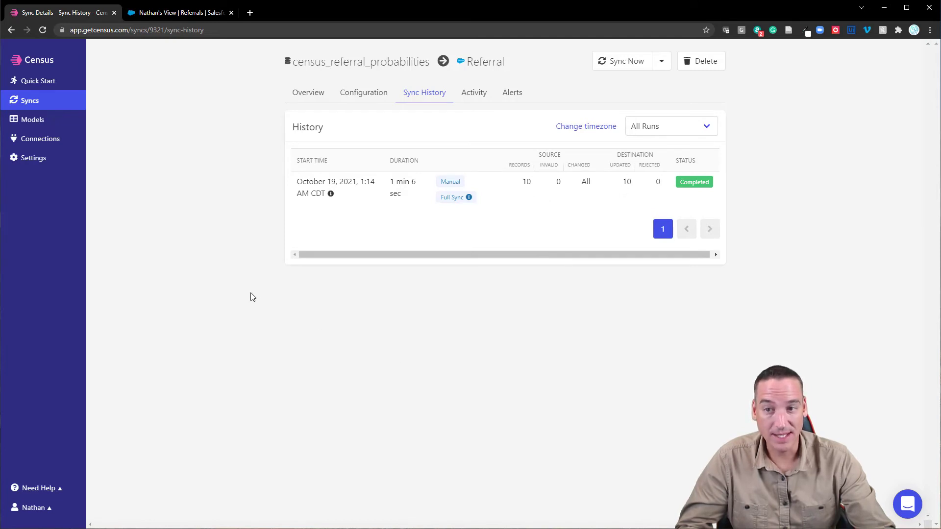
Refresh the Salesforce referral list and compare its Probability (%) values with the probability column of census_referral_probabilities in DBeaver
left_click(184, 14)
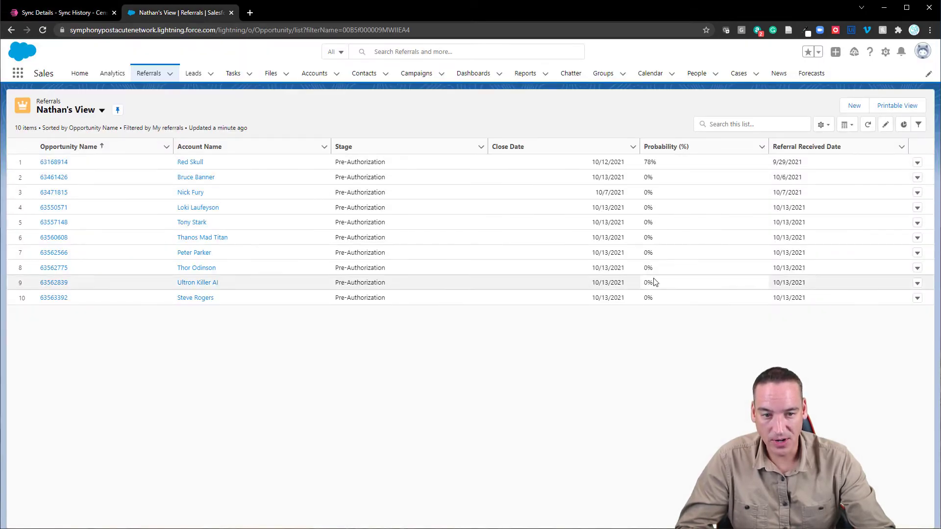
left_click(43, 30)
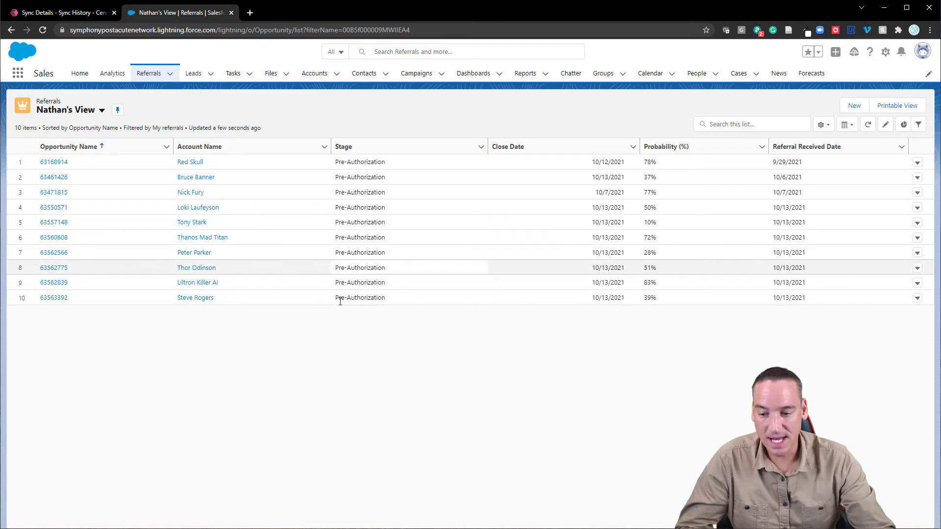
key("alt+Tab")
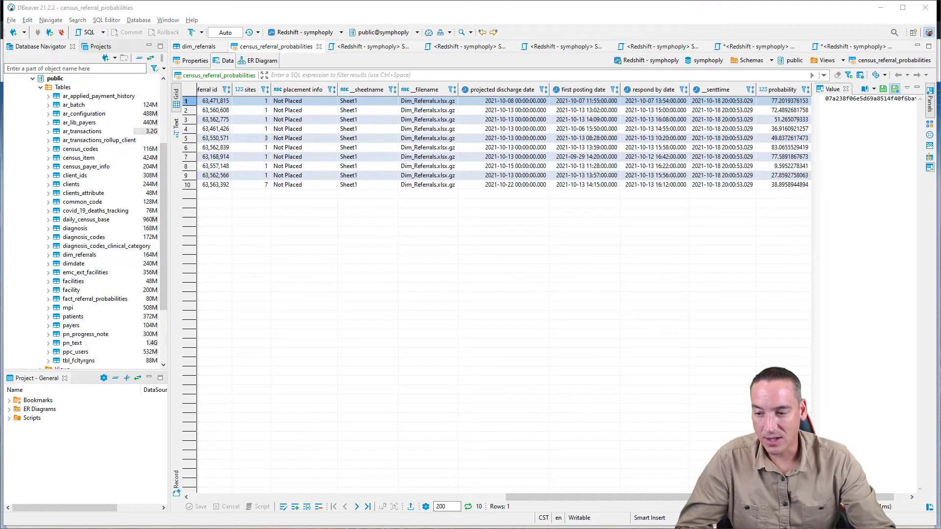
key("alt+Tab")
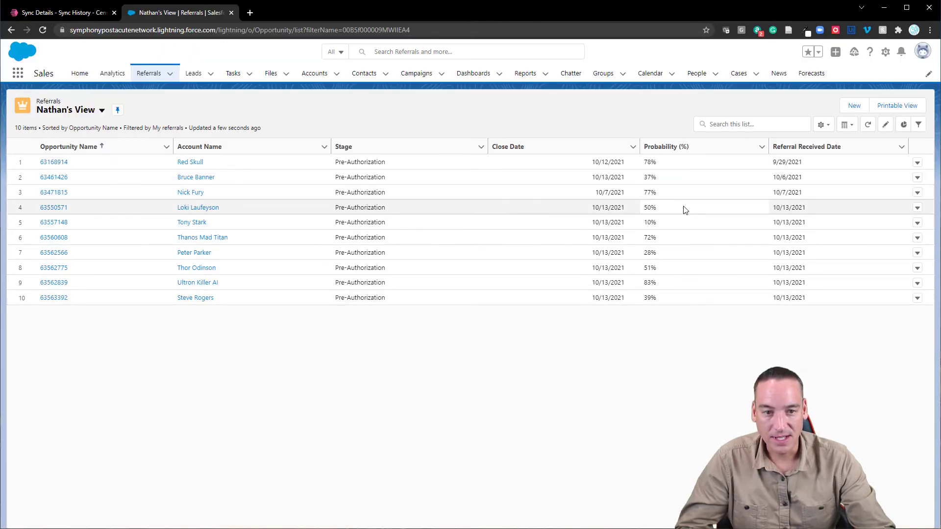